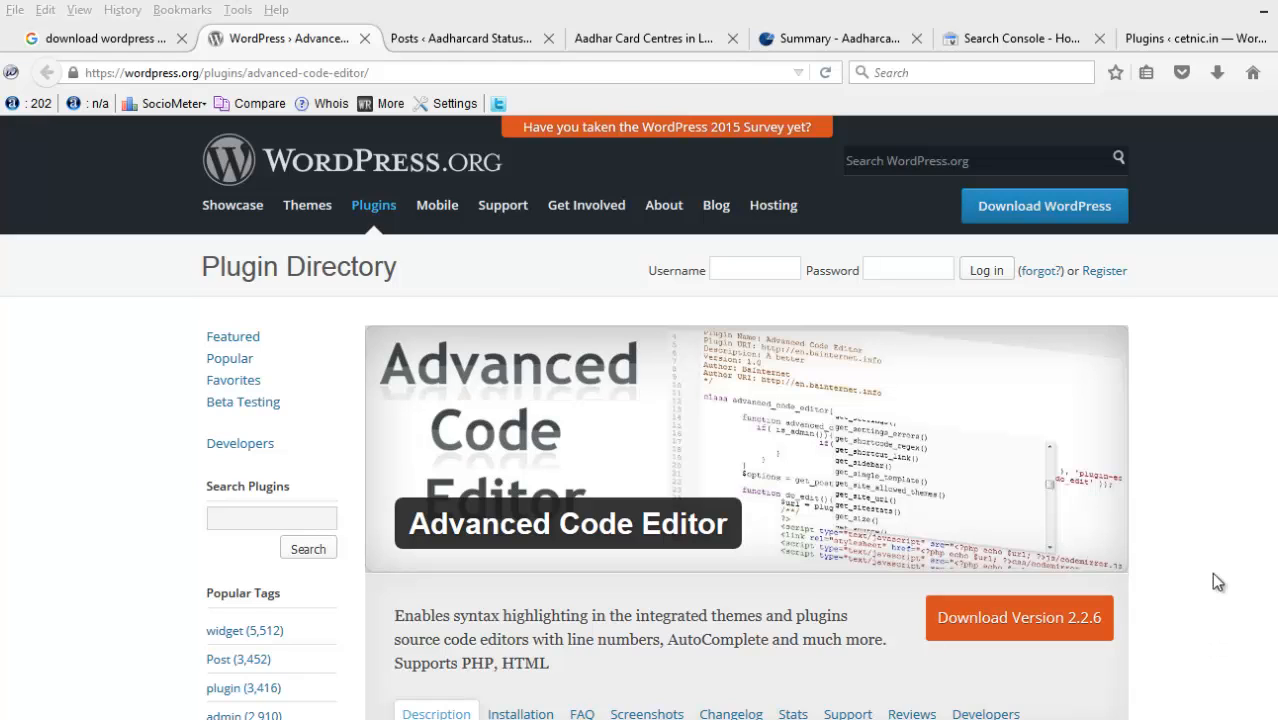
Bring up the cetnic.in Plugins list filtered to Inactive, where Advanced Code Editor sits
left_click(483, 38)
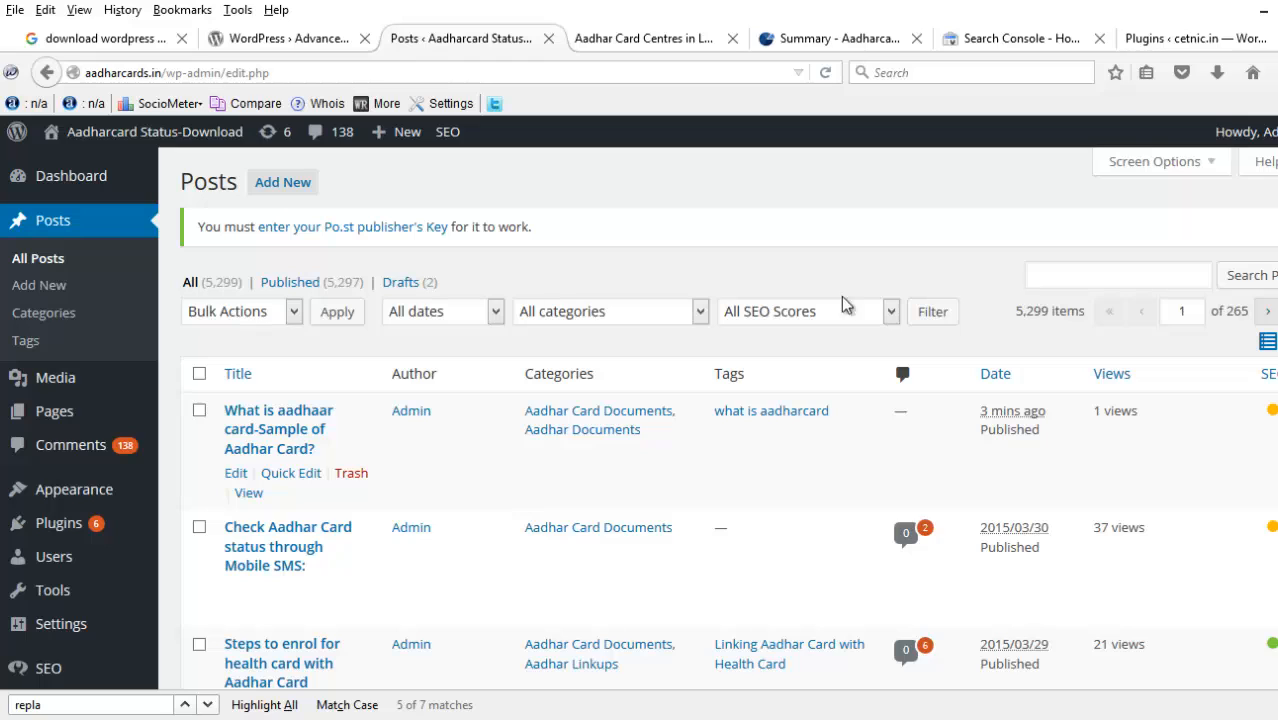
left_click(1163, 38)
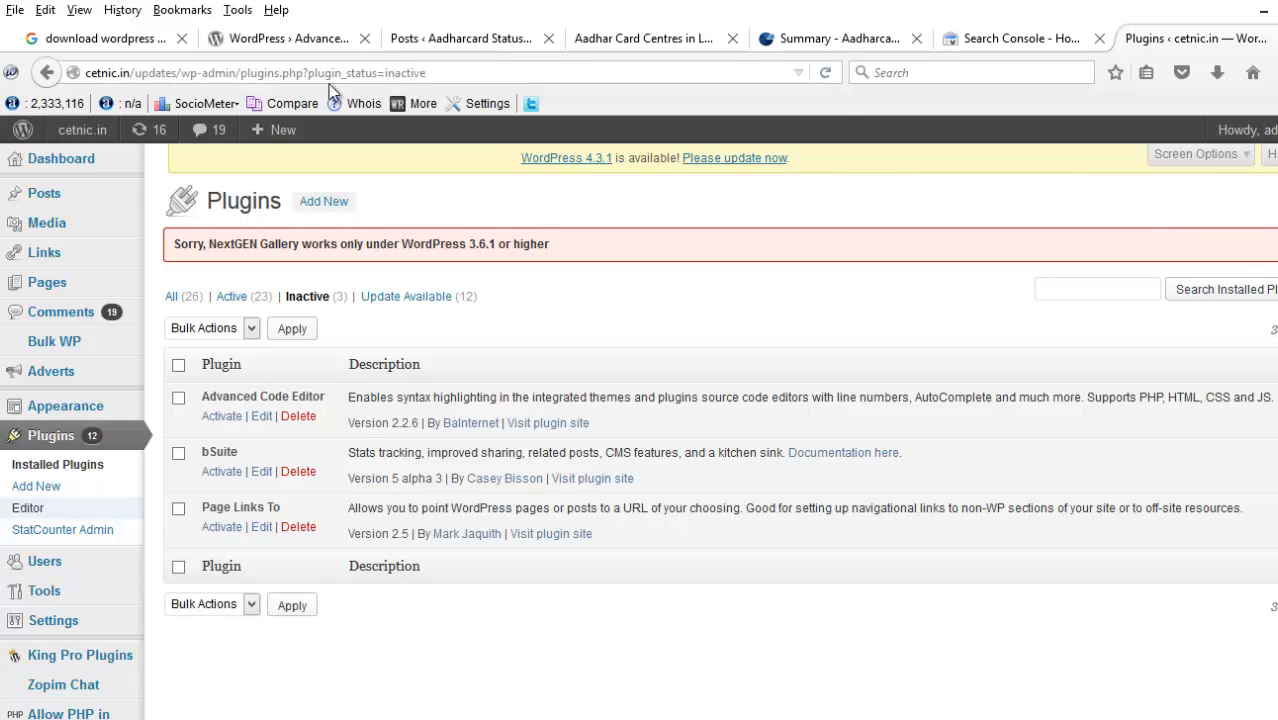
Review the Advanced Code Editor plugin page and return to the cetnic.in inactive plugins
left_click(300, 38)
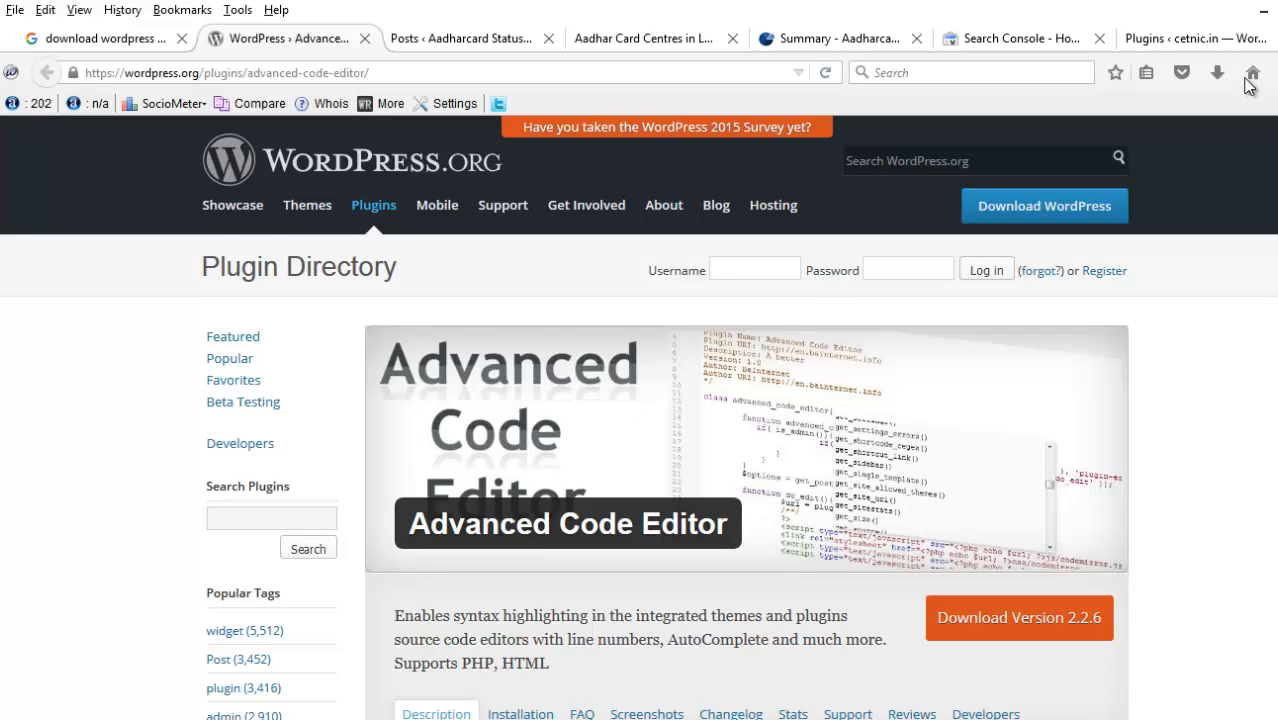
left_click(1214, 40)
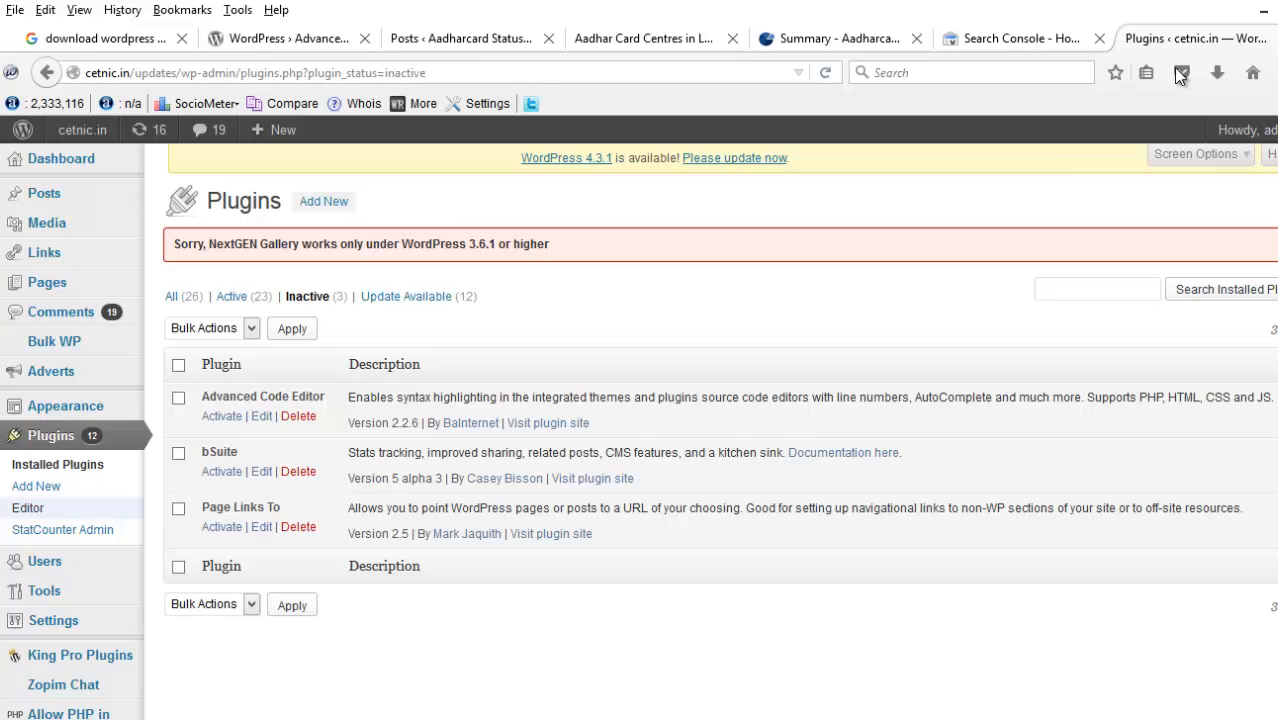
left_click(285, 38)
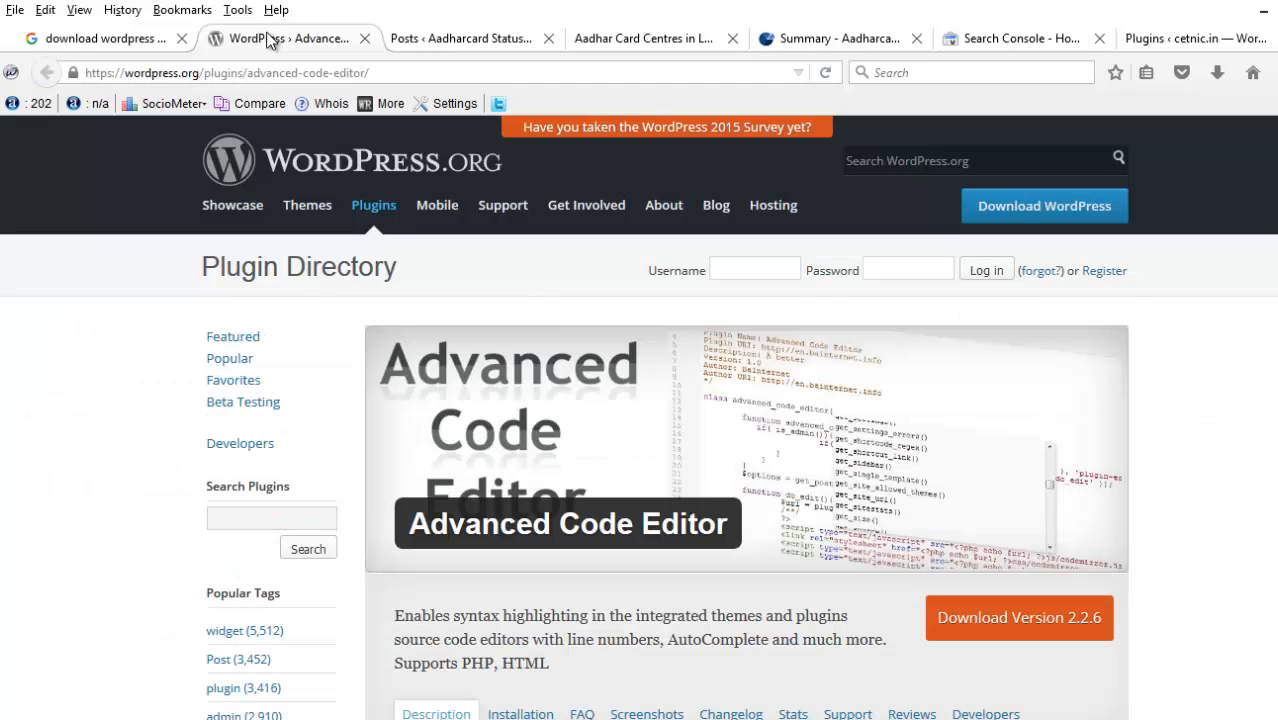
left_click(1165, 40)
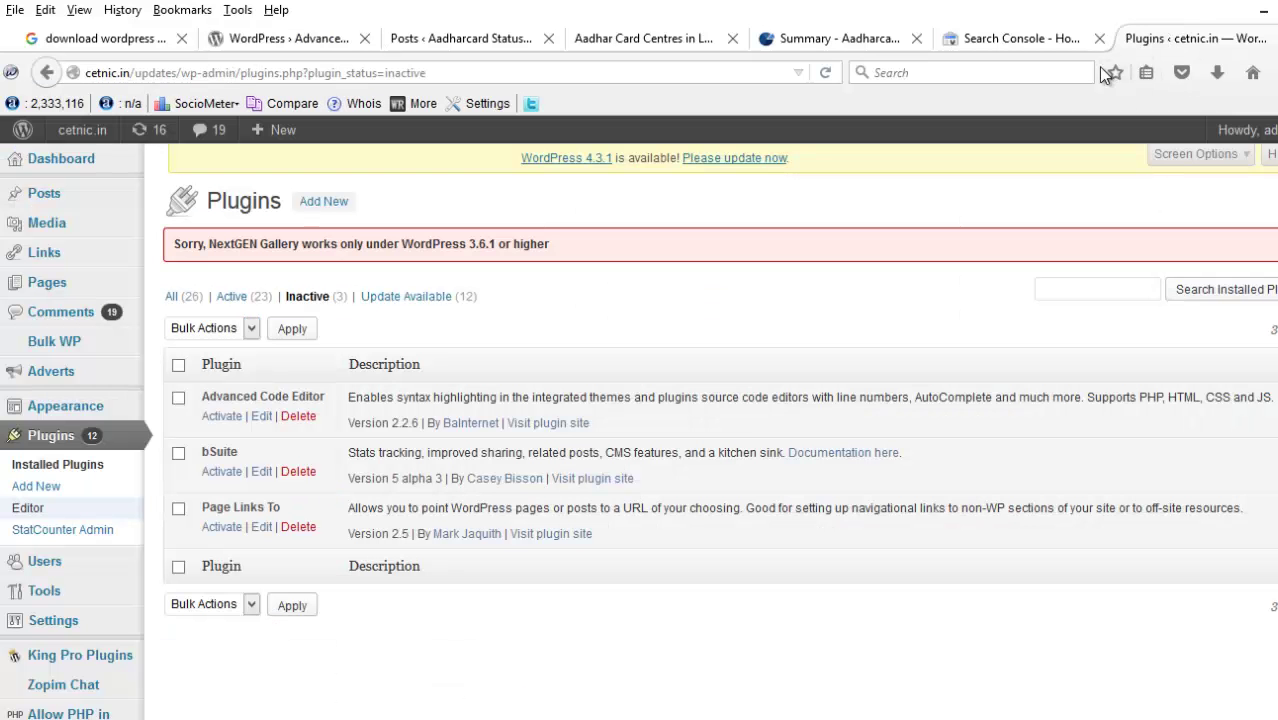
Activate Advanced Code Editor, then deactivate it again, leaving 23 active plugins
left_click(222, 417)
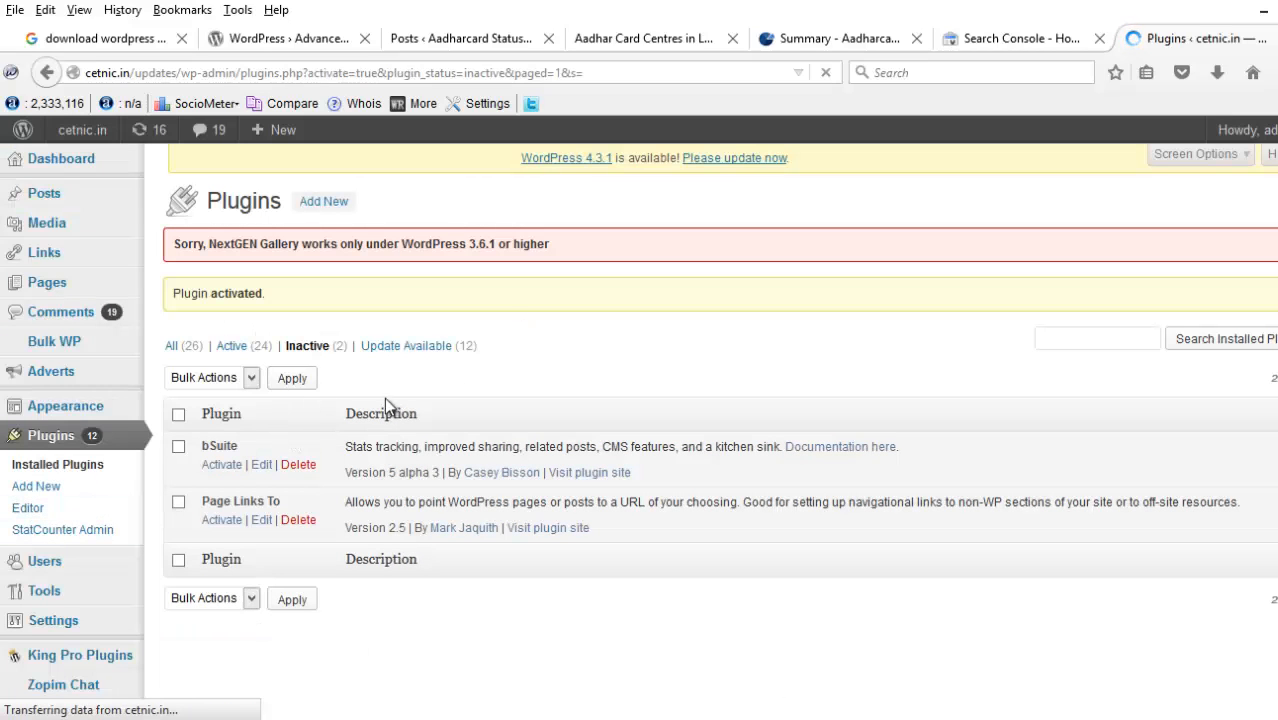
left_click(307, 346)
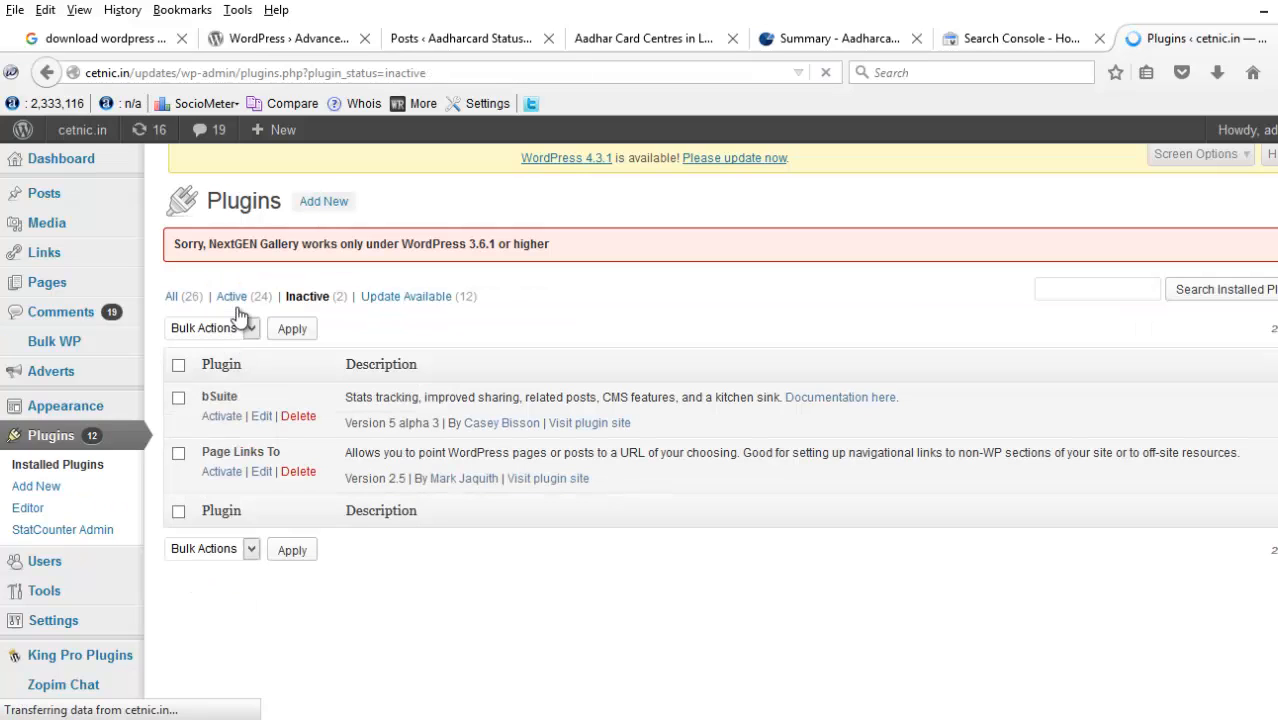
left_click(233, 296)
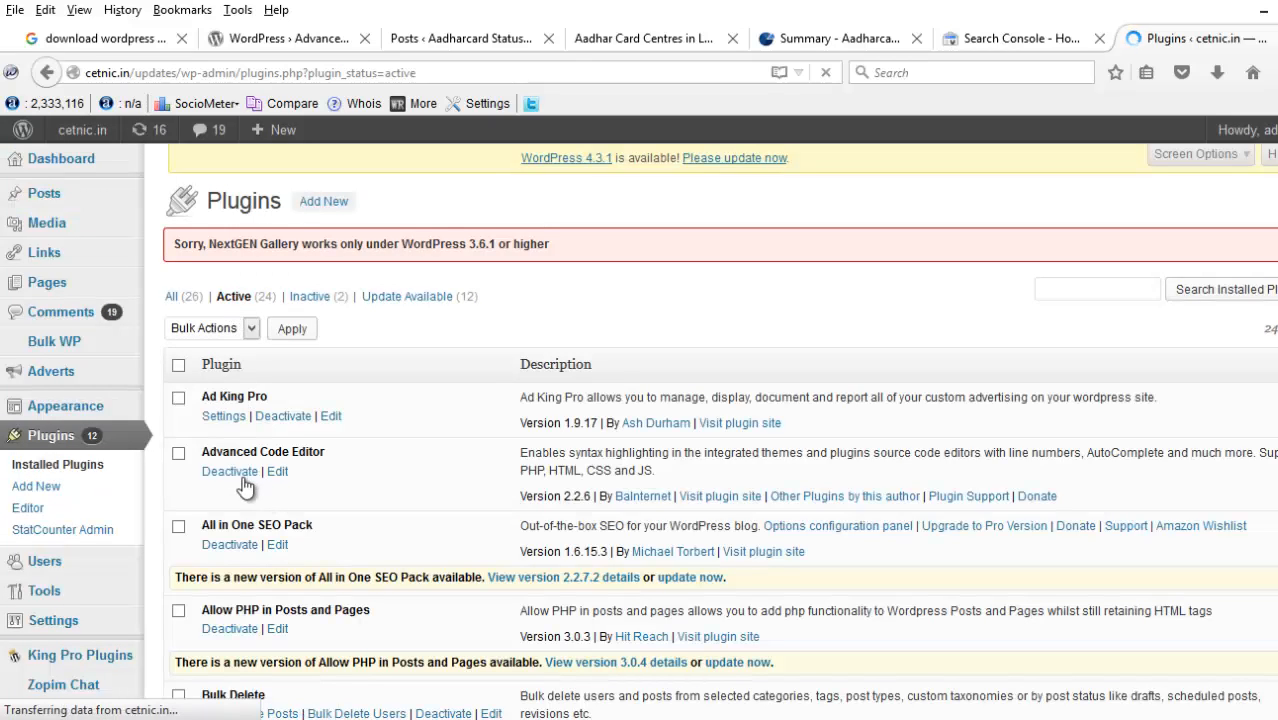
left_click(230, 471)
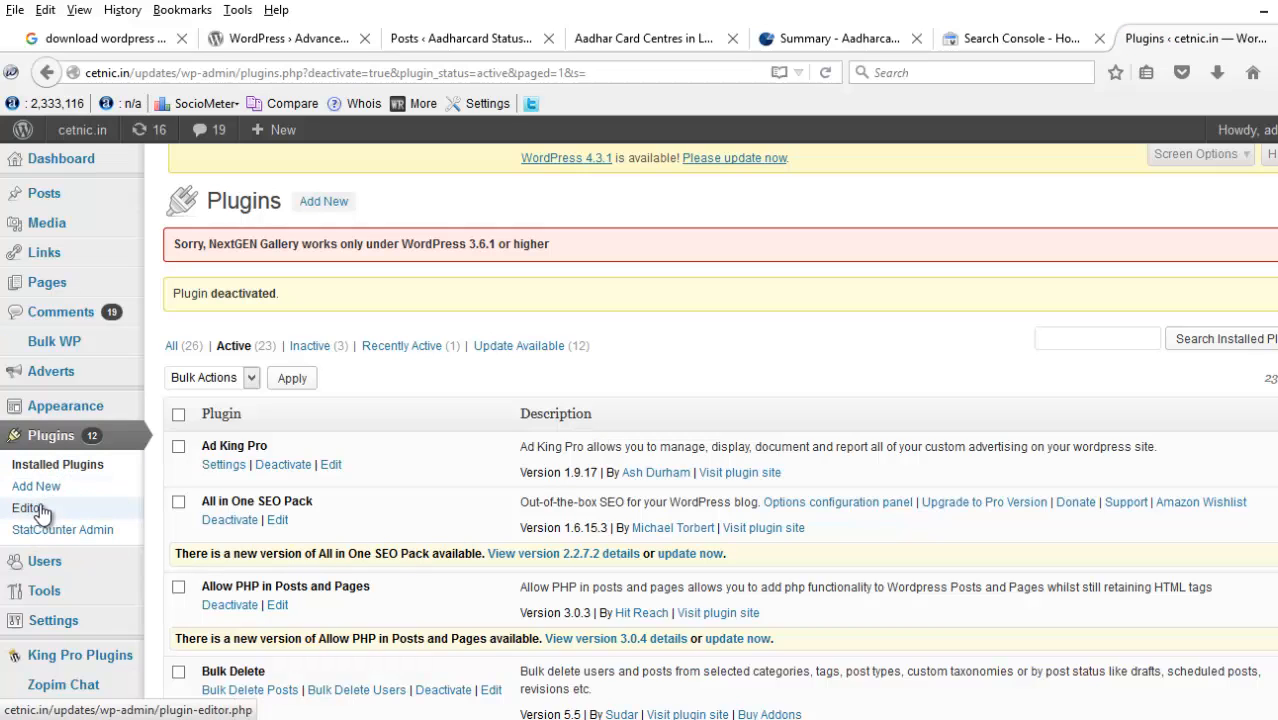
right_click(40, 508)
Load the SEO Smart Links source code in the plugin editor in a new tab
left_click(148, 524)
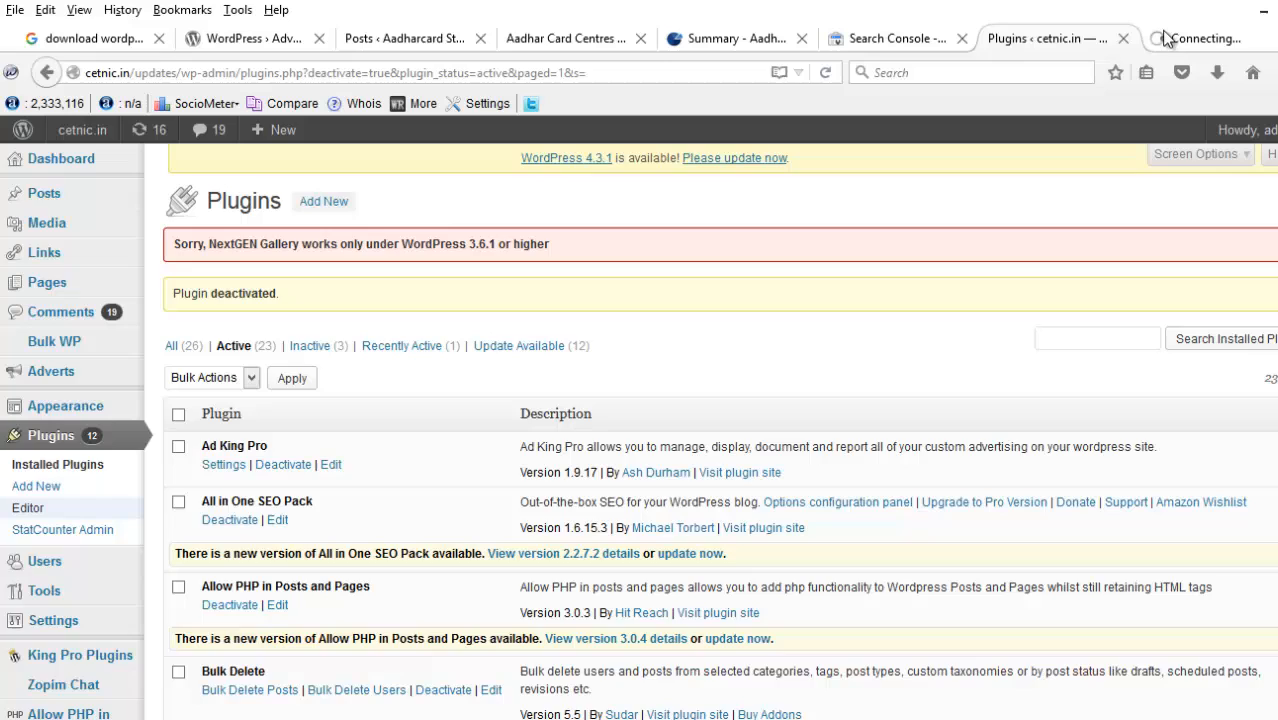
left_click(1200, 38)
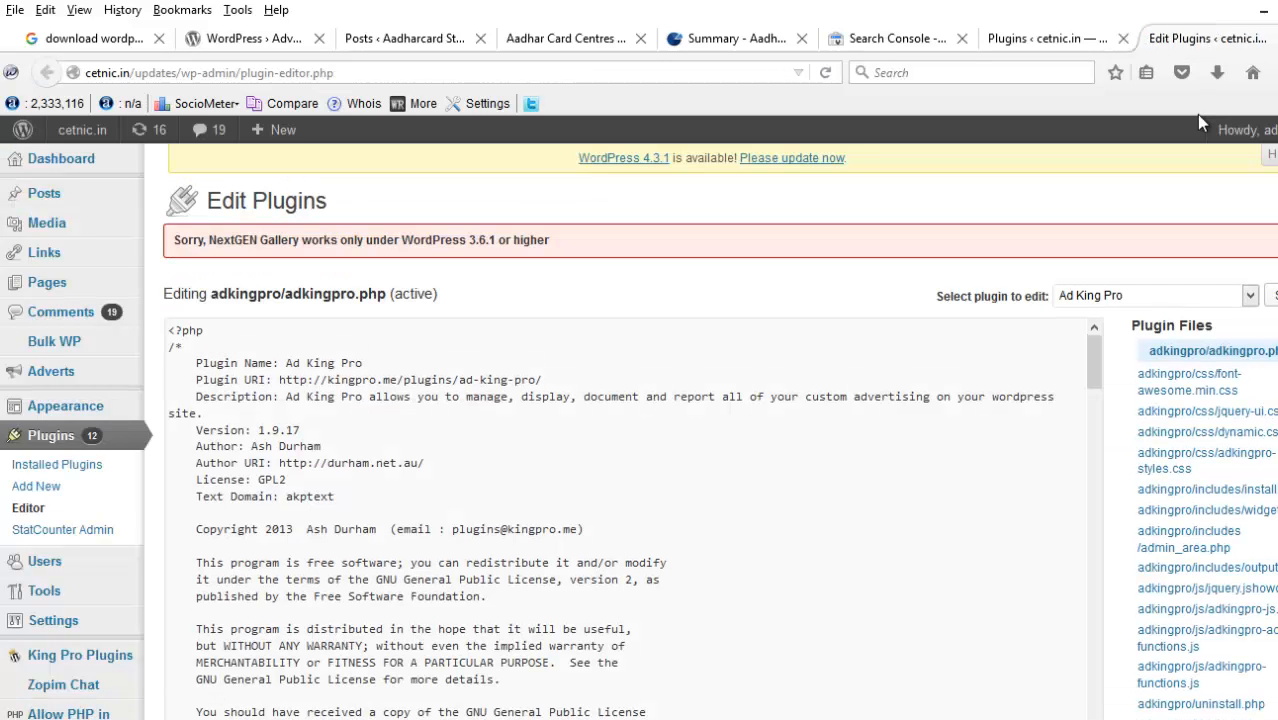
left_click(1244, 298)
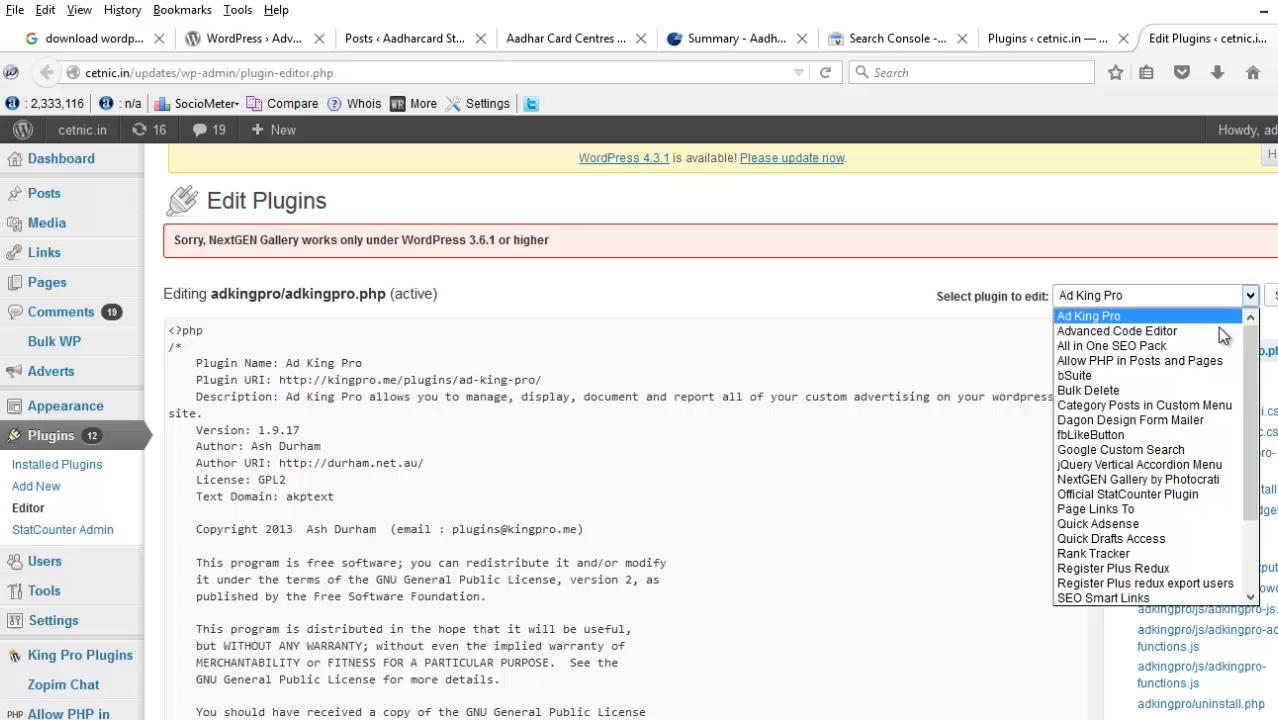
left_click(1104, 598)
left_click(1270, 296)
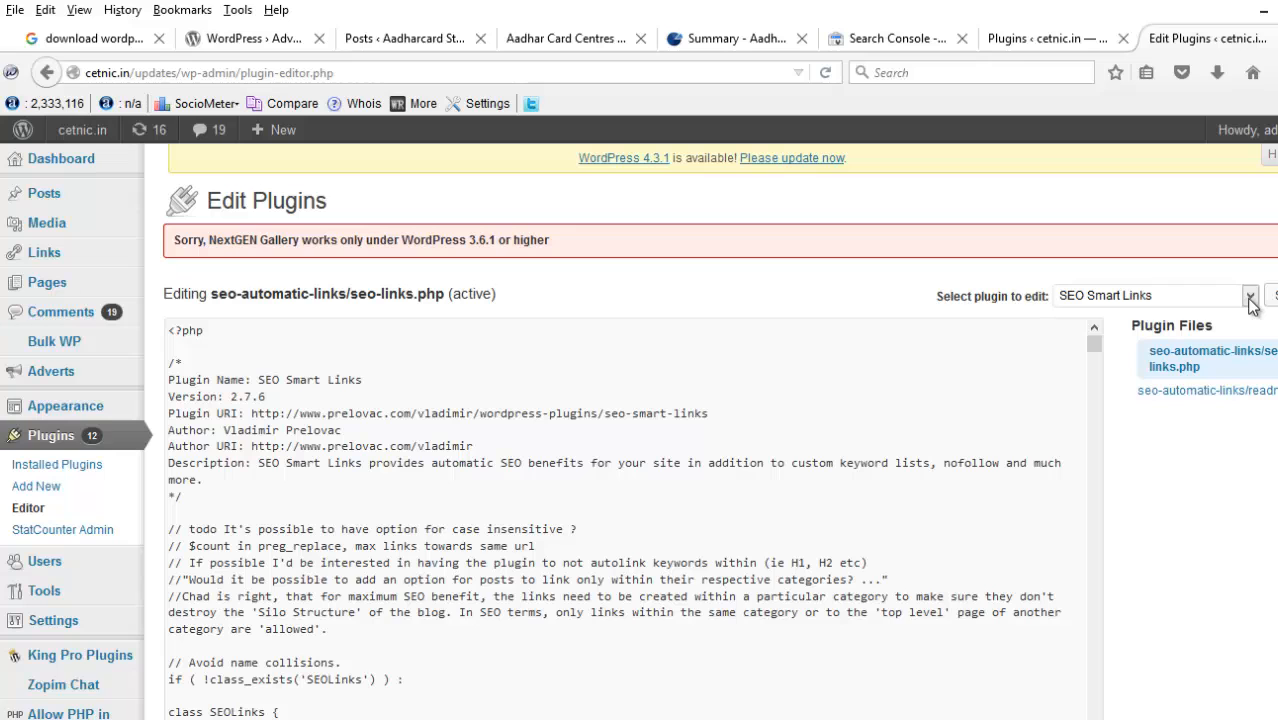
Return to the cetnic.in plugins list showing only inactive plugins
left_click(1048, 41)
left_click(309, 346)
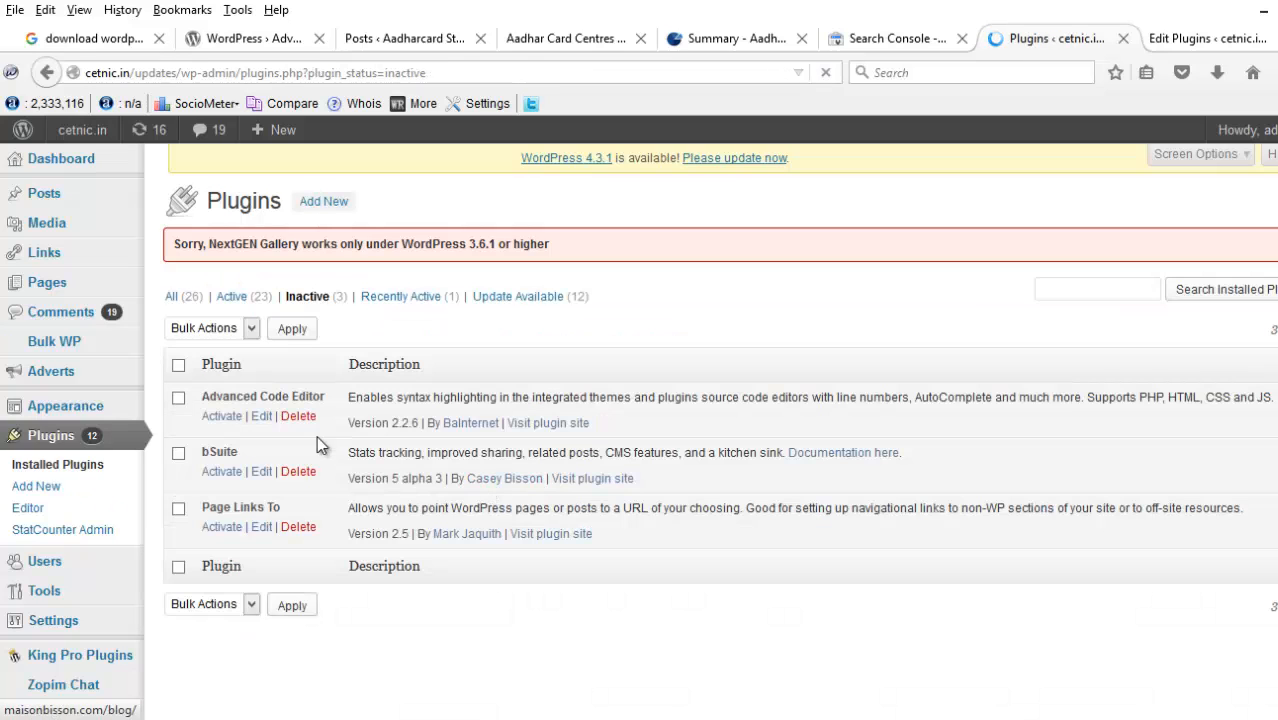
Activate Advanced Code Editor and reload the editor so seo-links.php shows in the enhanced interface
left_click(221, 416)
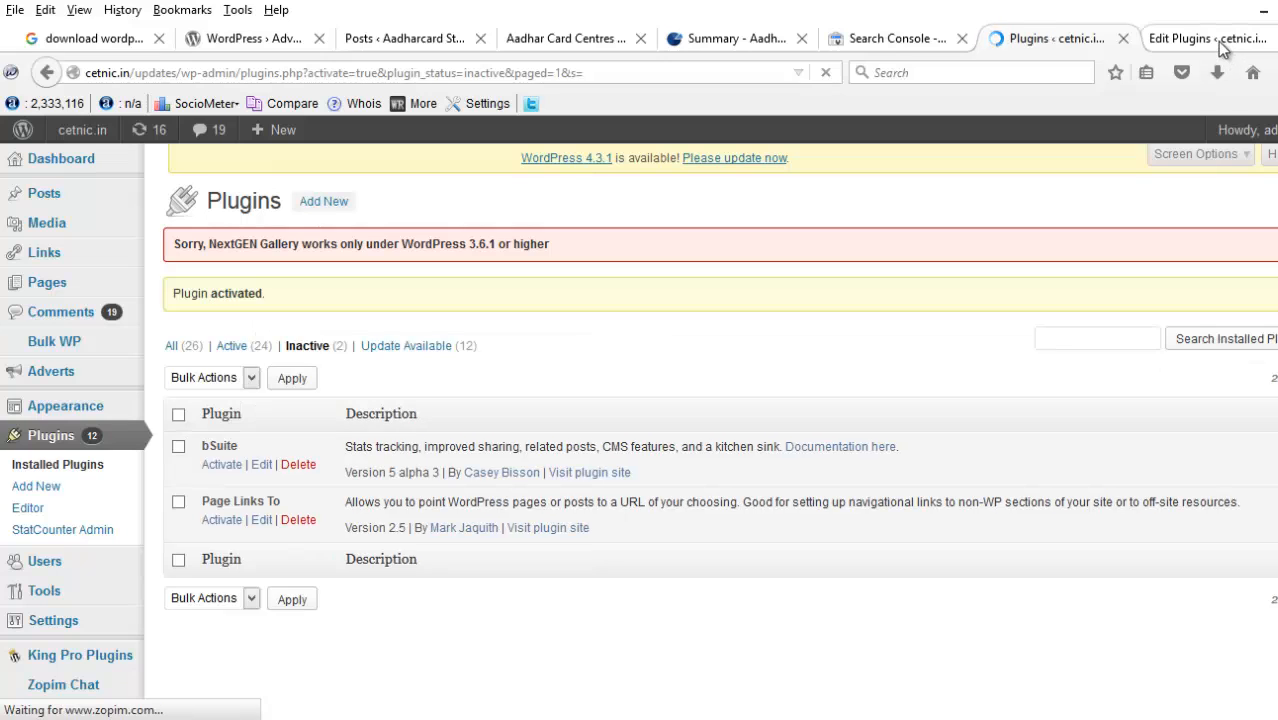
left_click(1217, 38)
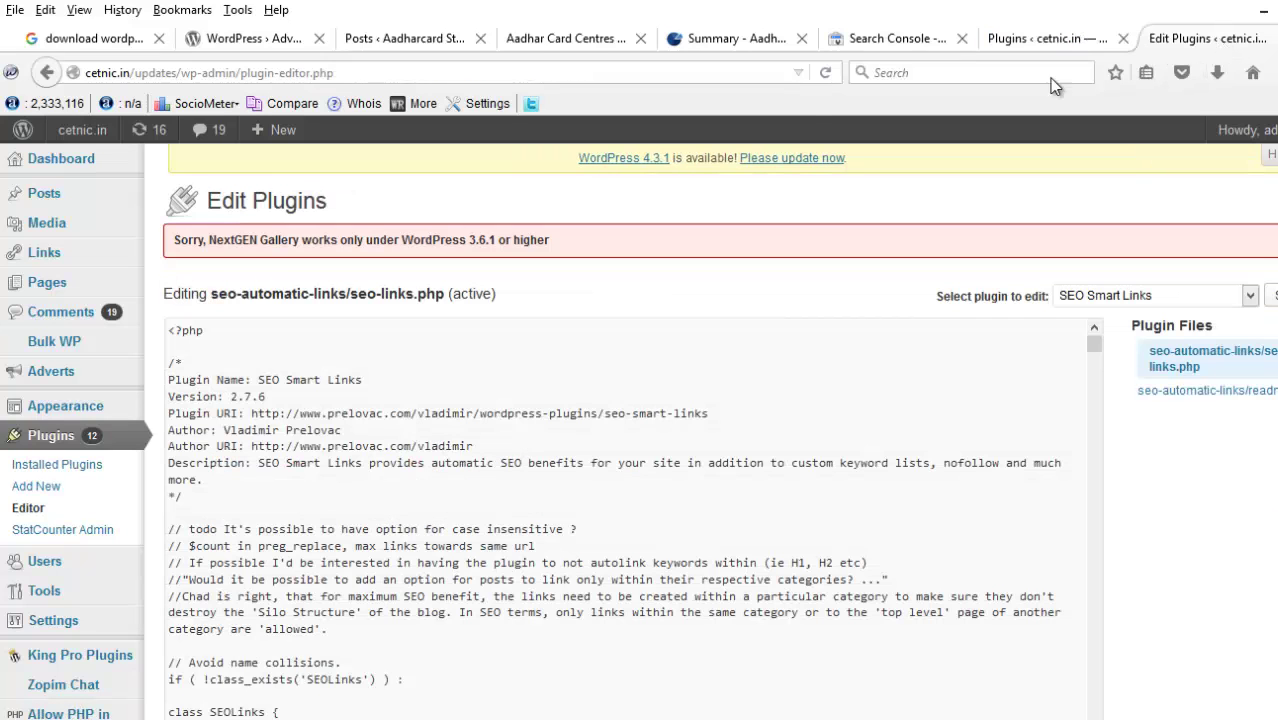
left_click(828, 74)
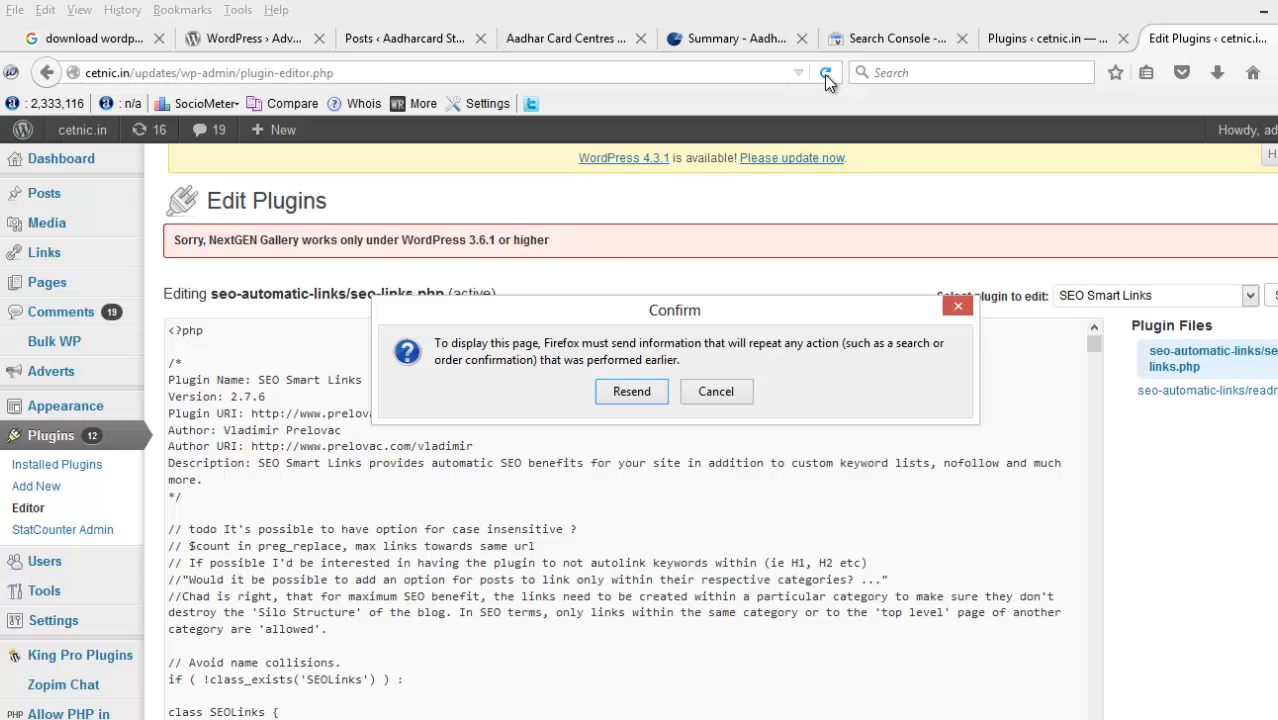
left_click(631, 391)
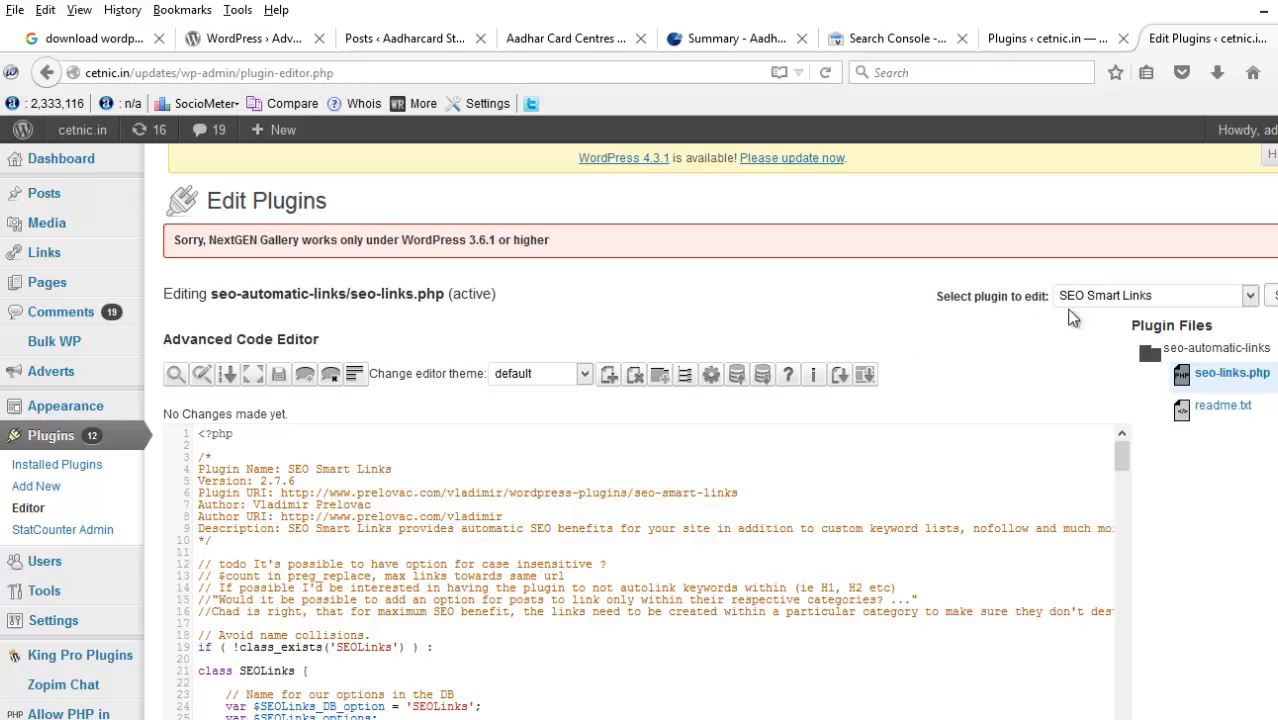
Download the SEO Smart Links plugin as a seo-automatic-links zip and move to the Aadharcard admin
key("F5")
left_click(868, 378)
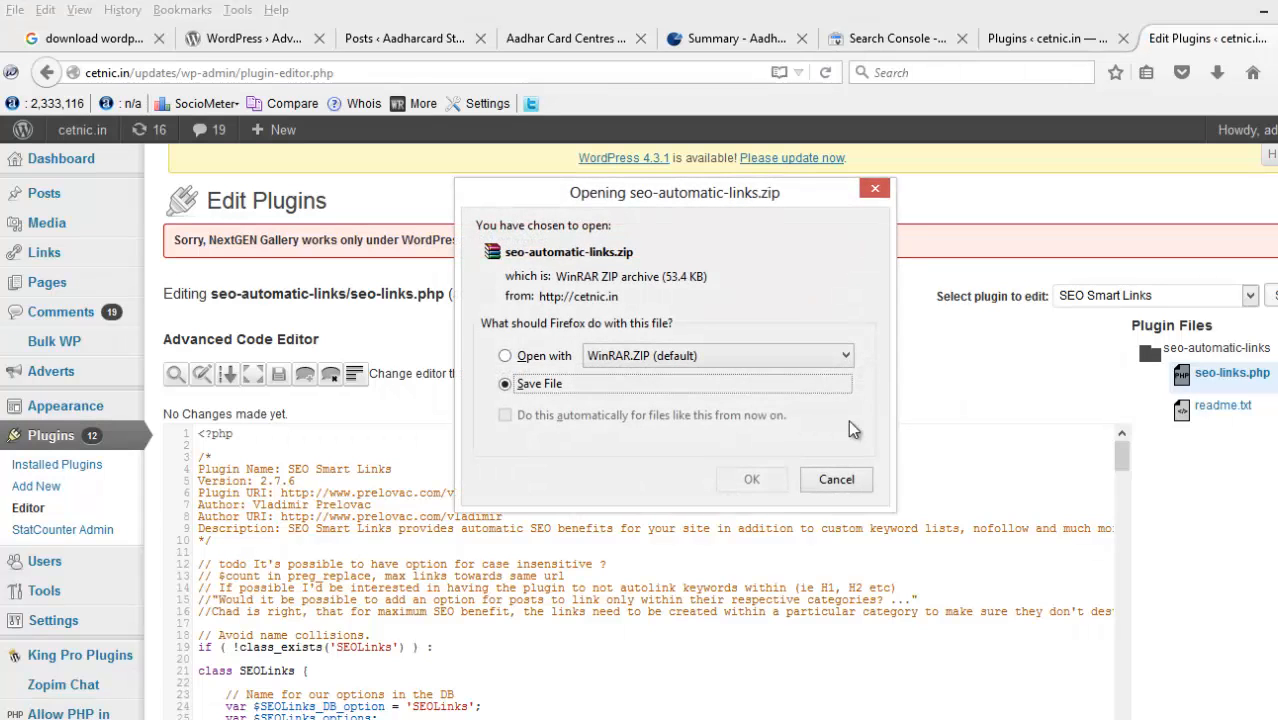
left_click(754, 477)
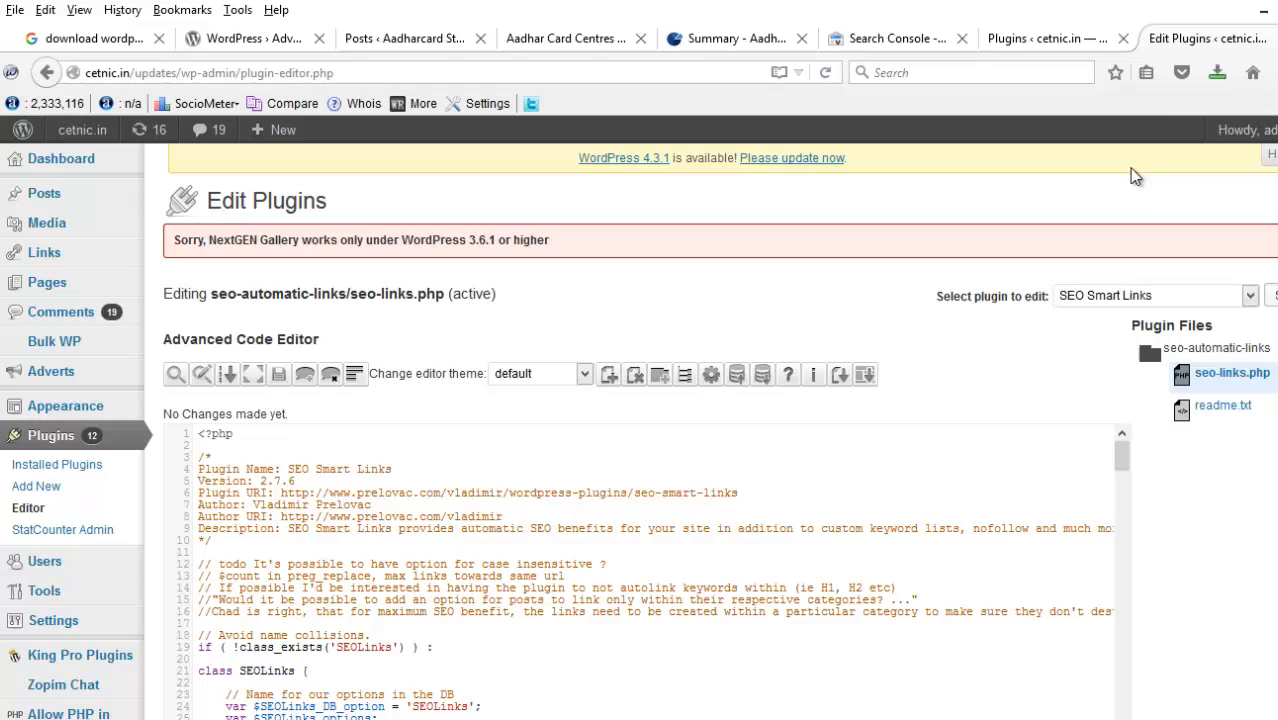
left_click(1217, 72)
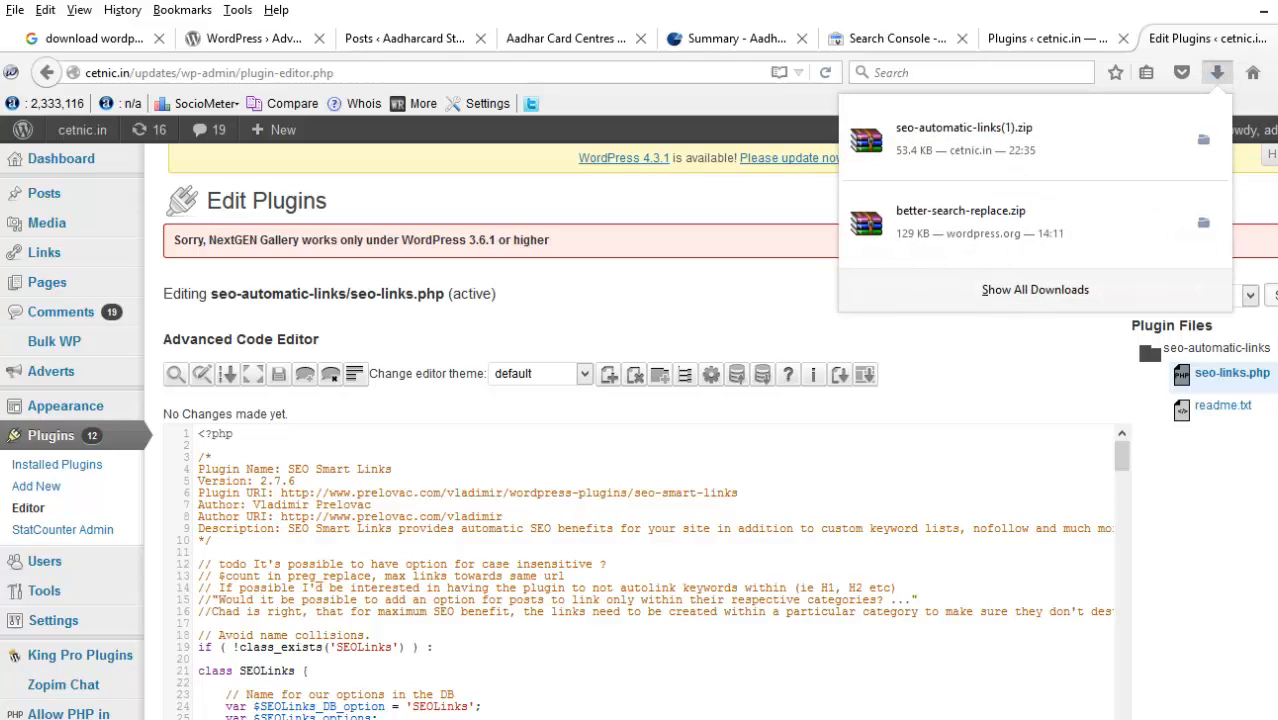
left_click(400, 38)
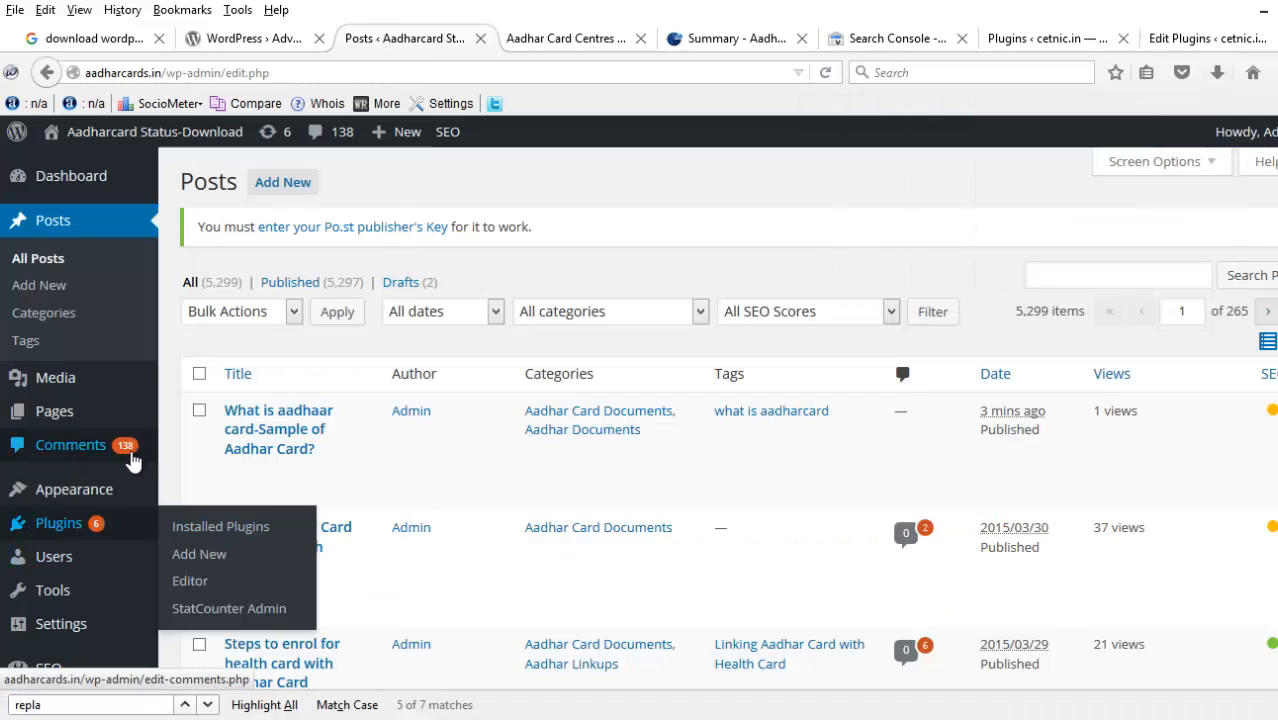
mouse_move(58, 523)
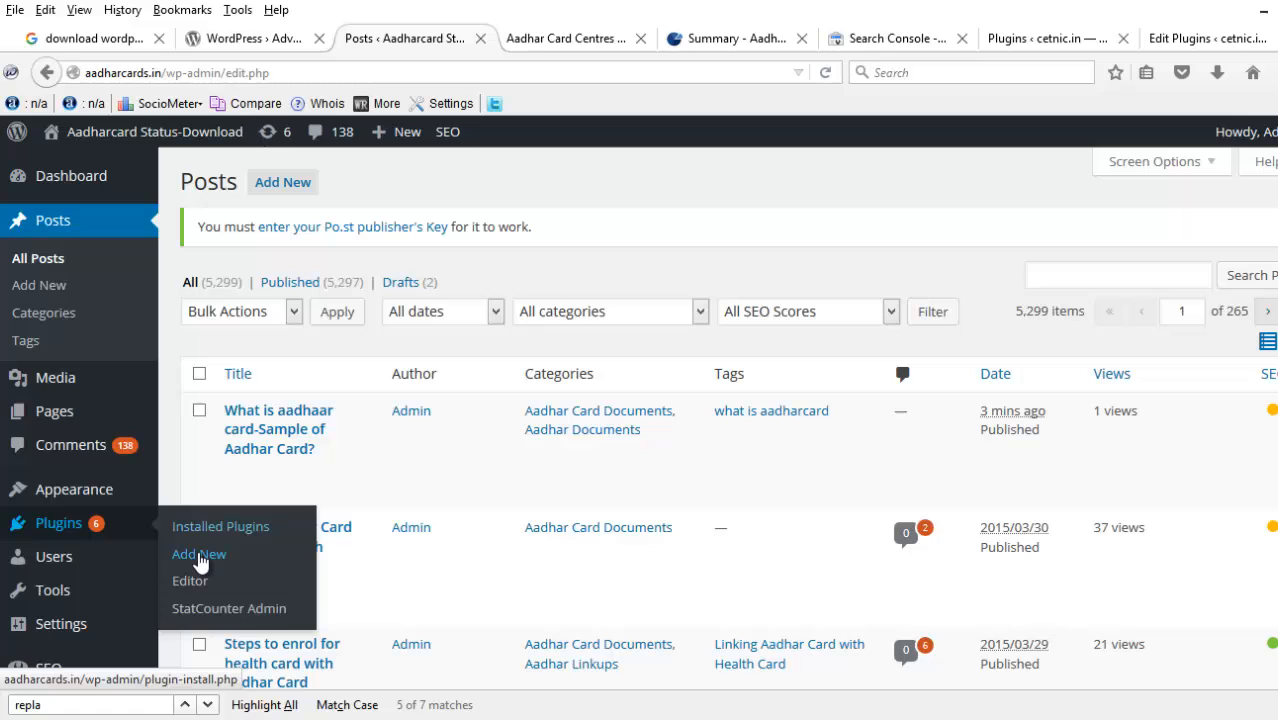
Upload and install seo-automatic-links(1).zip on the Aadharcard site and activate SEO Smart Links
left_click(201, 556)
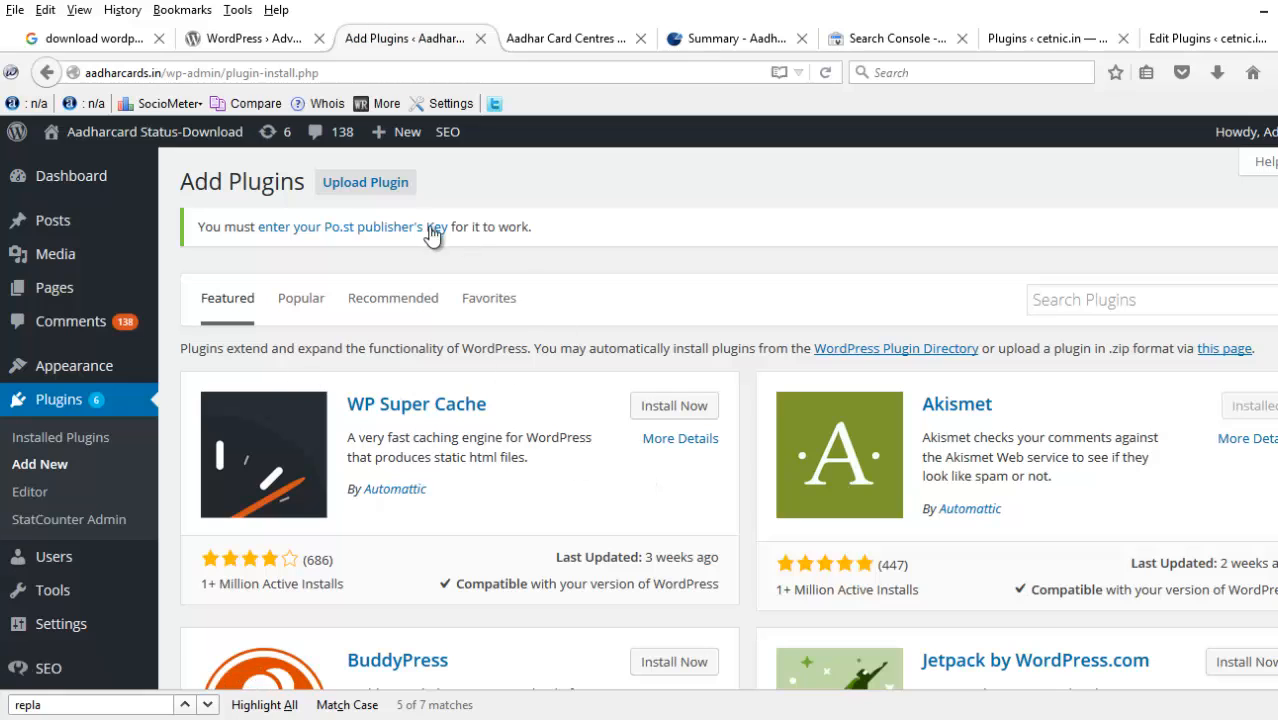
left_click(365, 182)
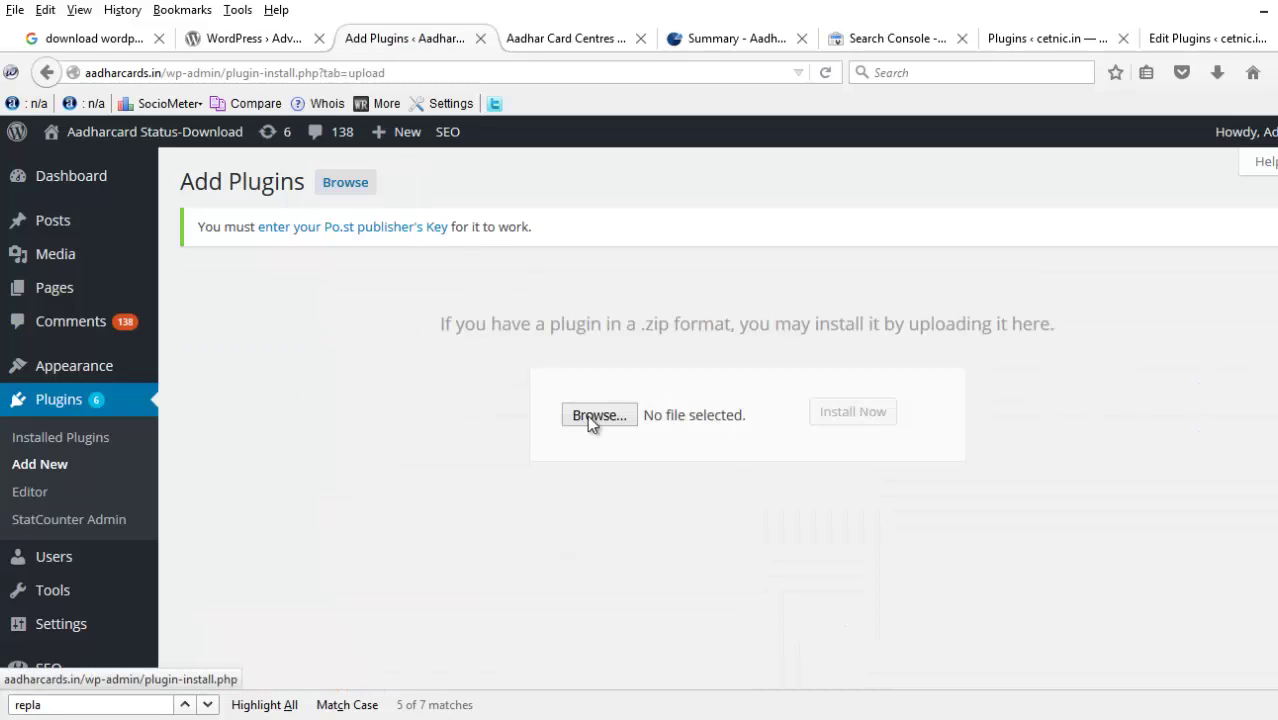
left_click(598, 415)
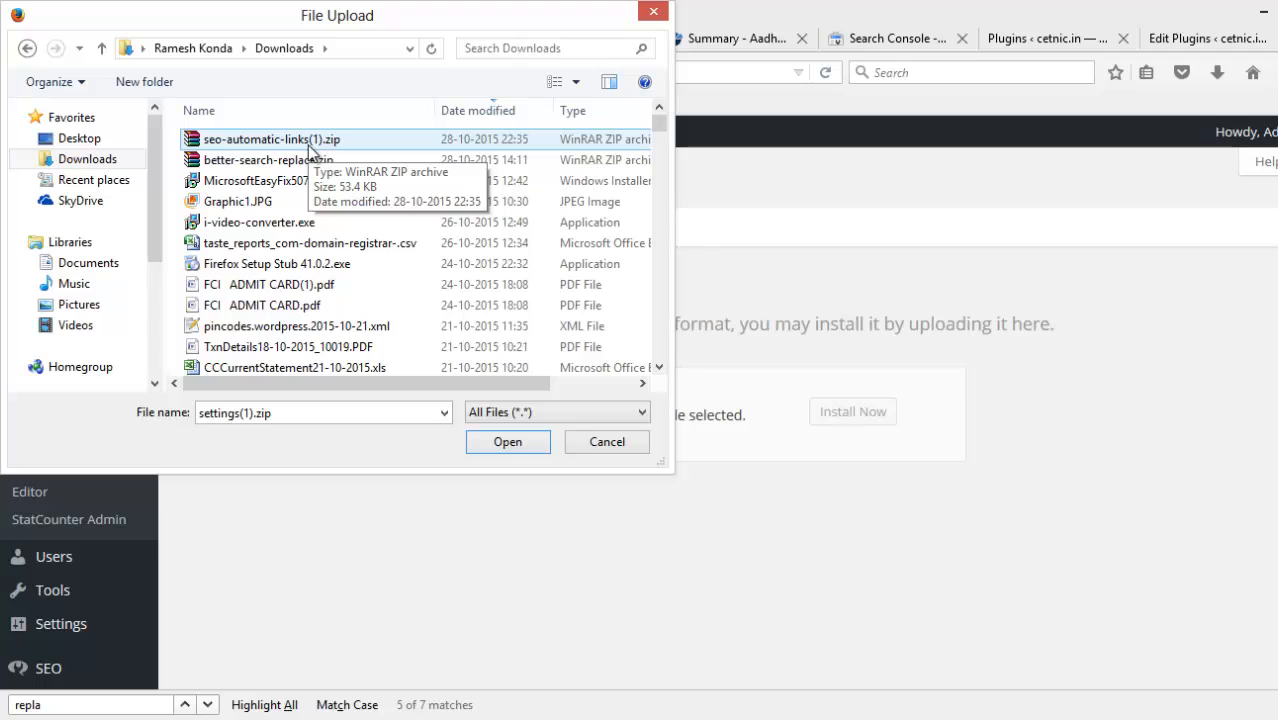
left_click(308, 145)
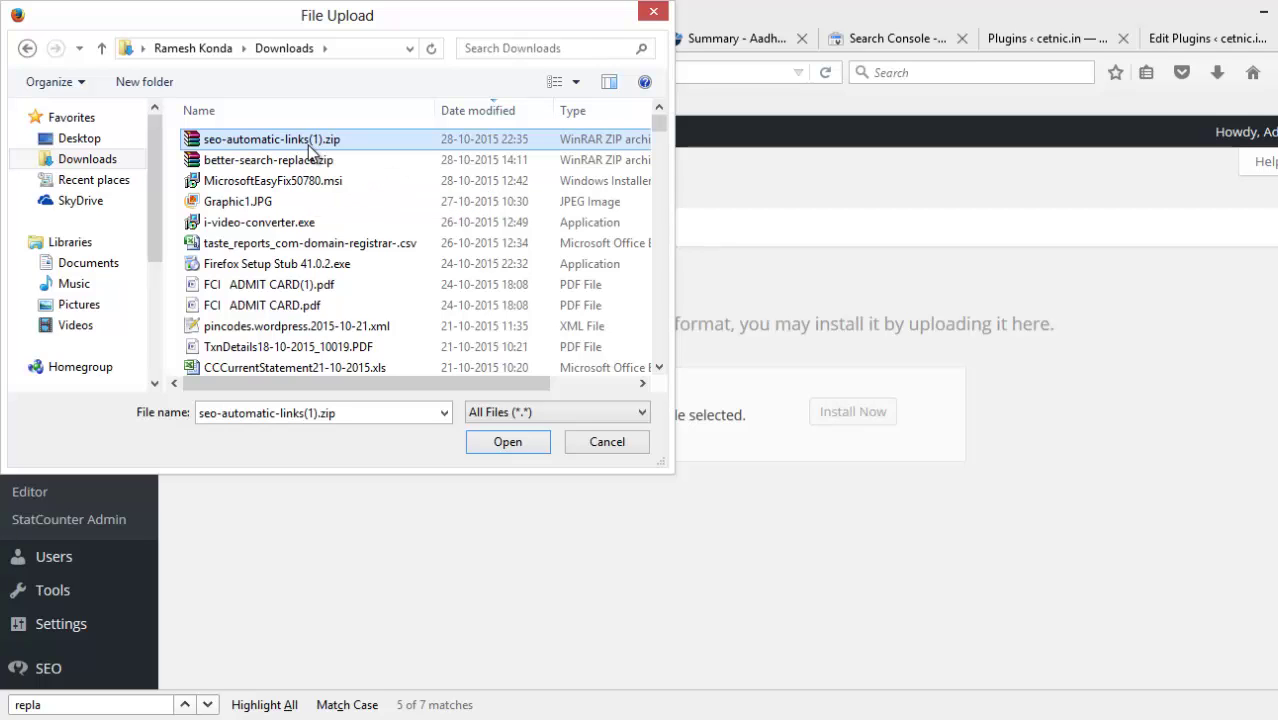
left_click(507, 441)
left_click(848, 420)
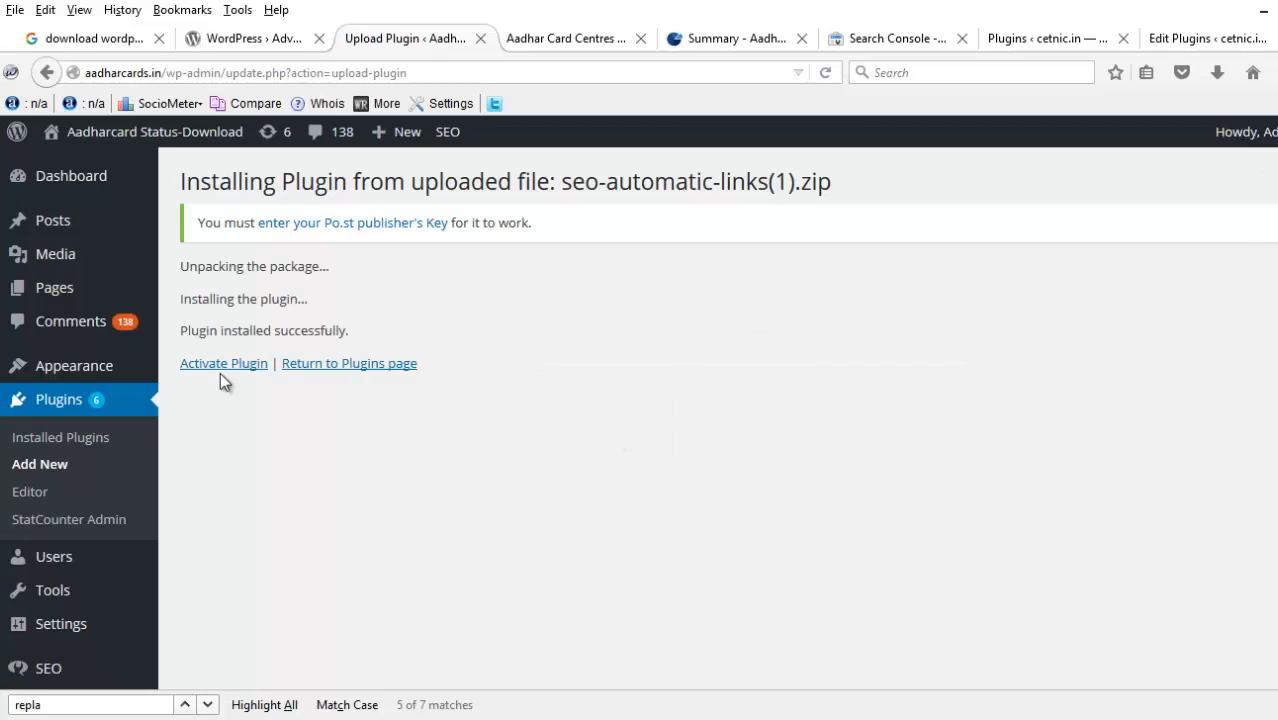
left_click(222, 364)
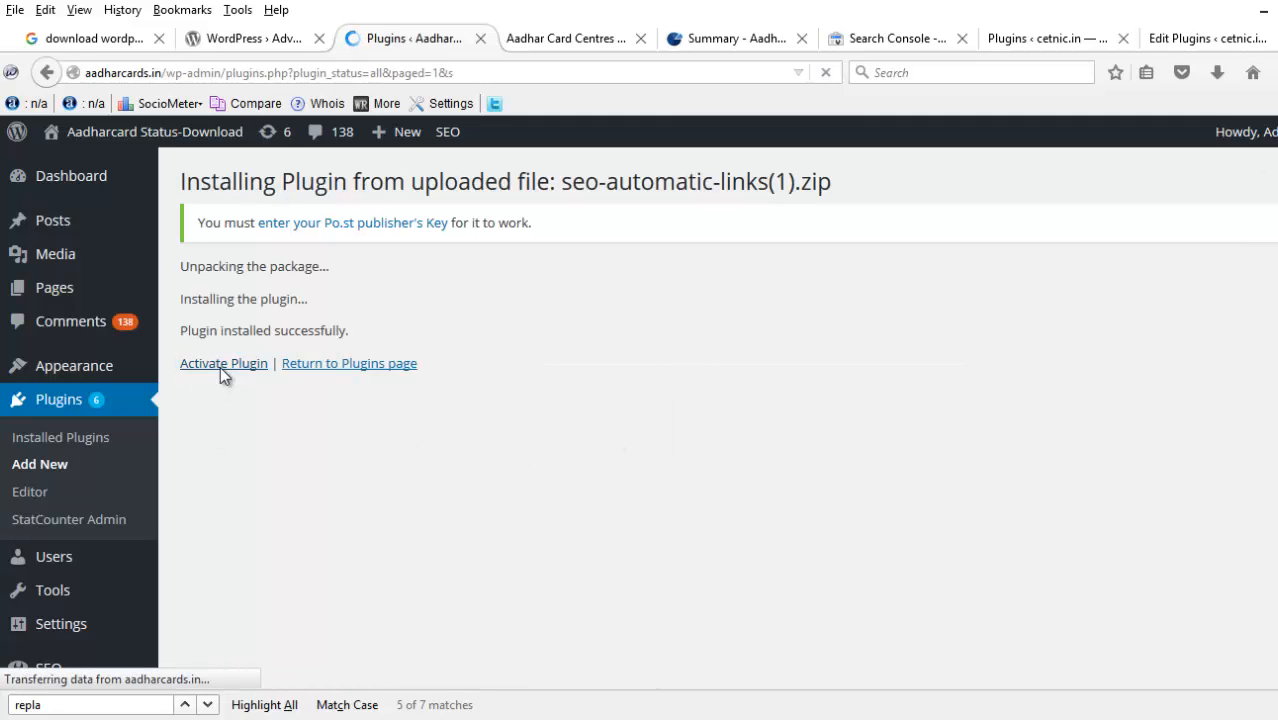